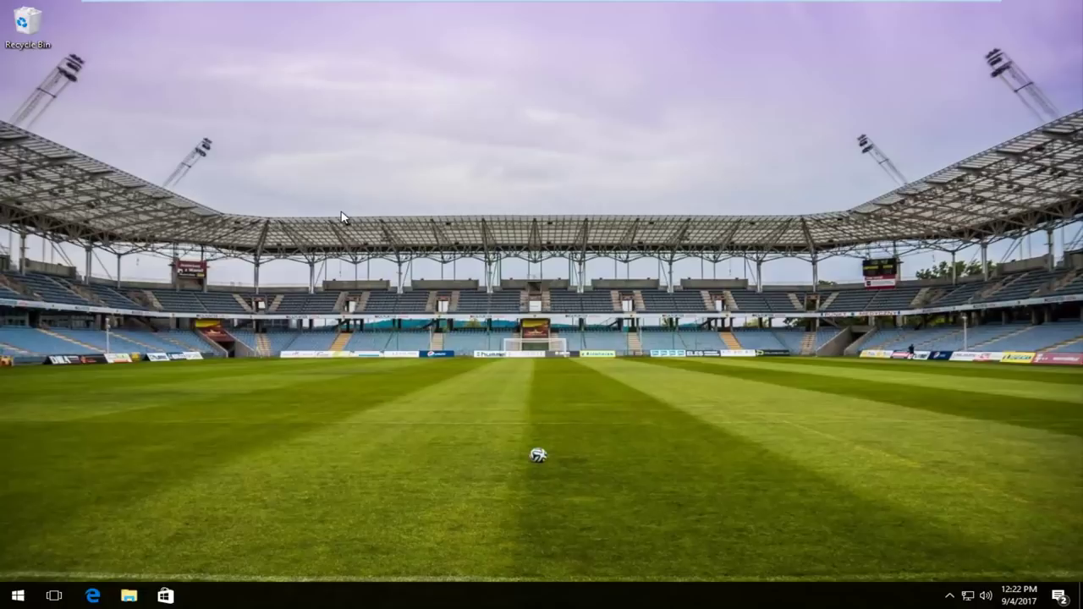
Search the Start menu for 'device m' and launch Device Manager from the results.
left_click(17, 596)
type("de")
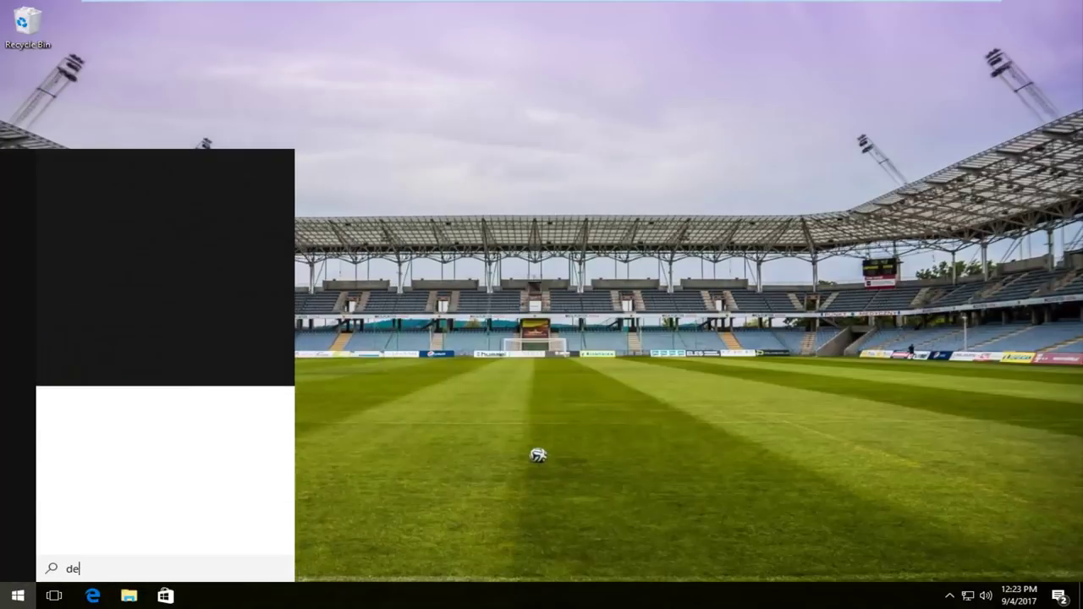
type("vice manager")
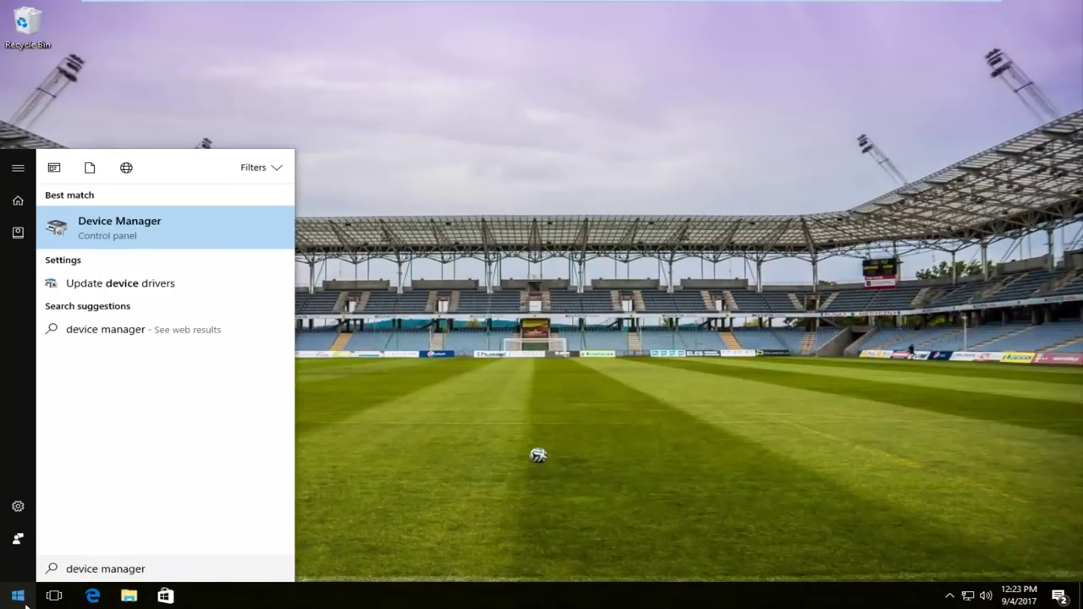
left_click(113, 241)
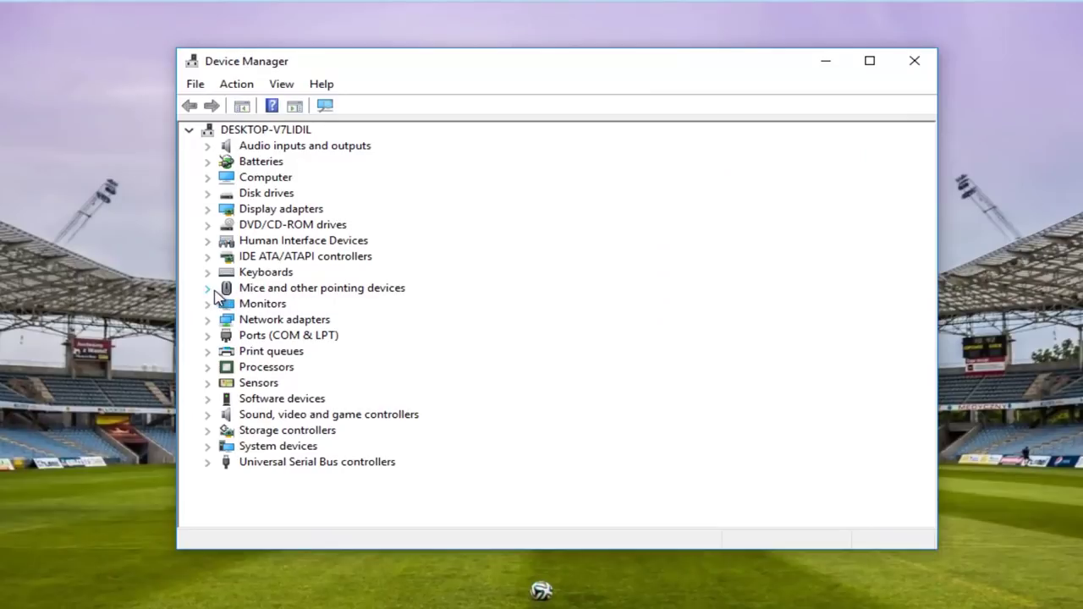
Auto-update the HID-compliant mouse driver, which becomes VMware USB Pointing Device.
left_click(208, 289)
left_click(311, 307)
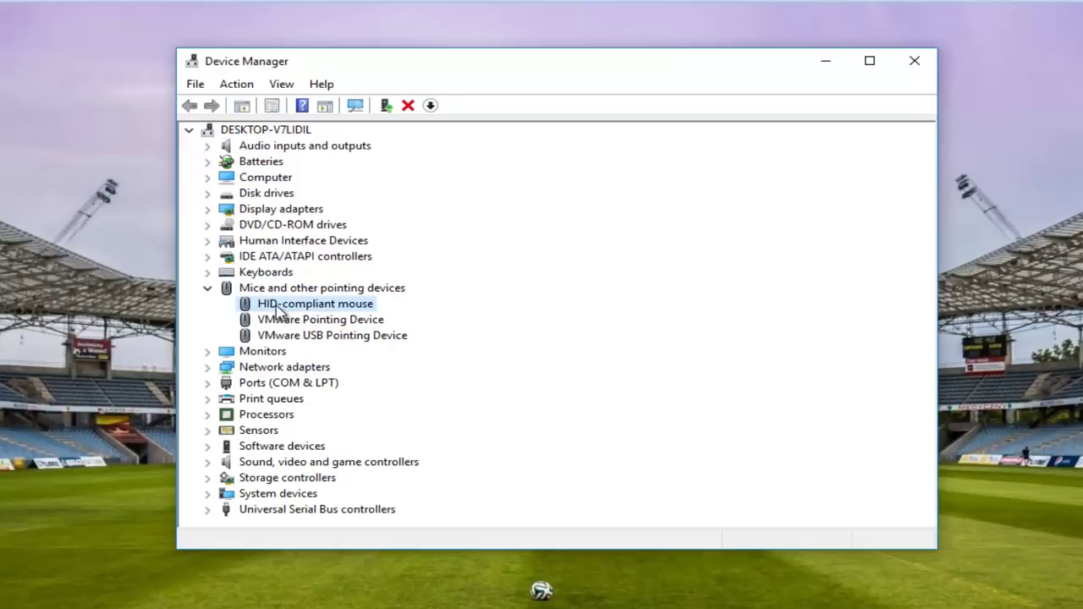
right_click(278, 310)
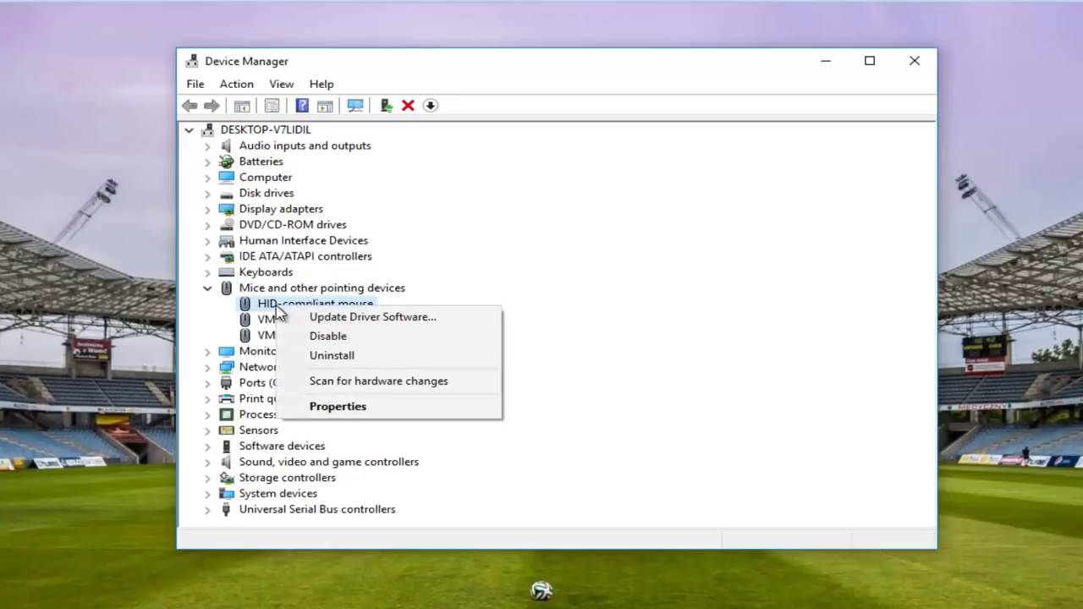
left_click(335, 315)
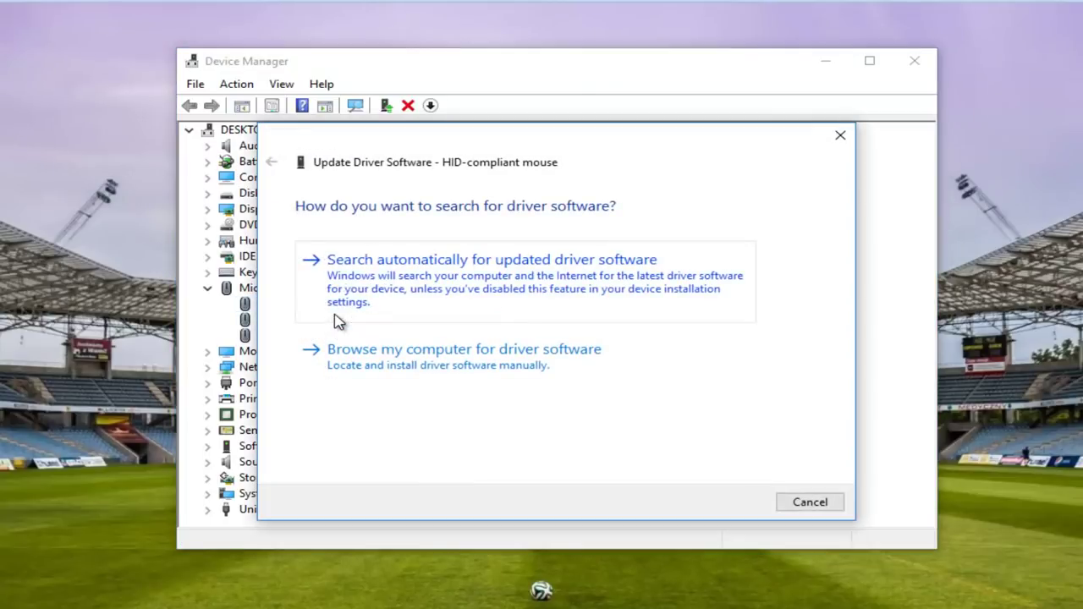
left_click(571, 289)
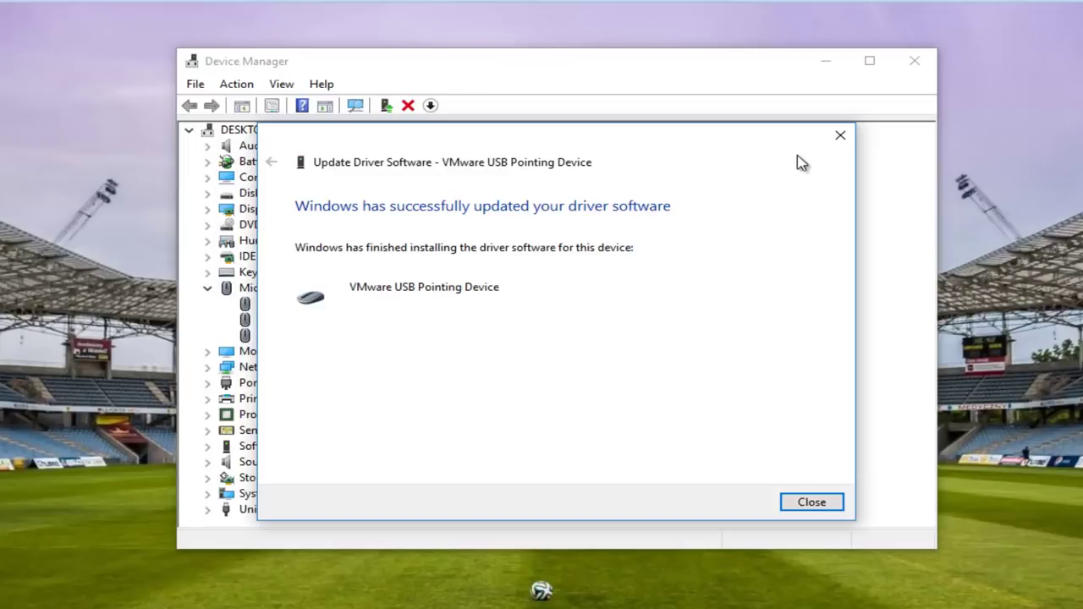
left_click(839, 135)
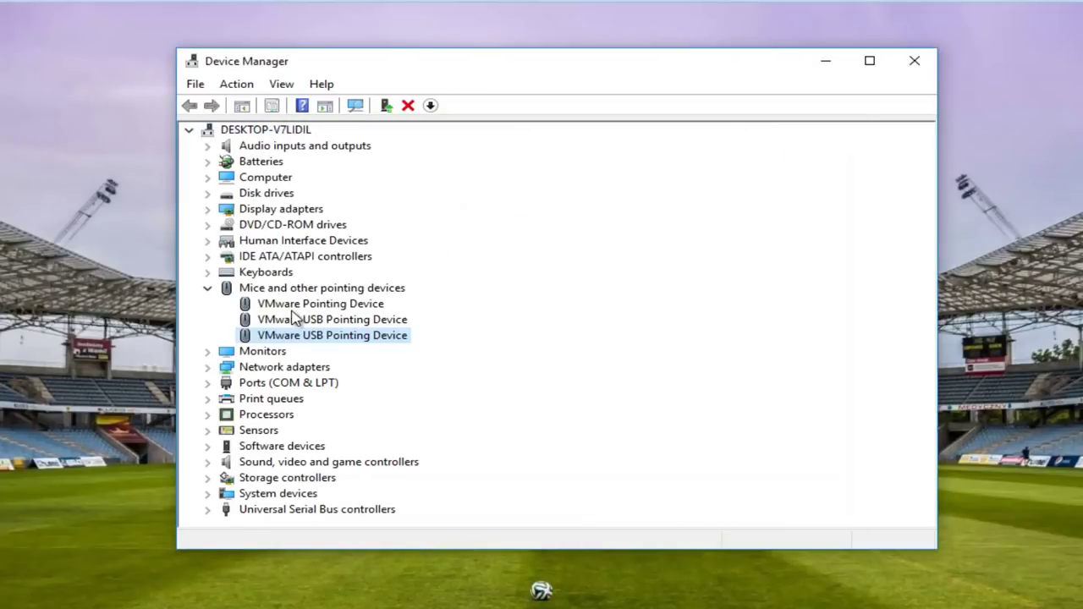
Review the context-menu driver options, including Uninstall, for the VMware USB Pointing Device.
right_click(288, 308)
left_click(271, 320)
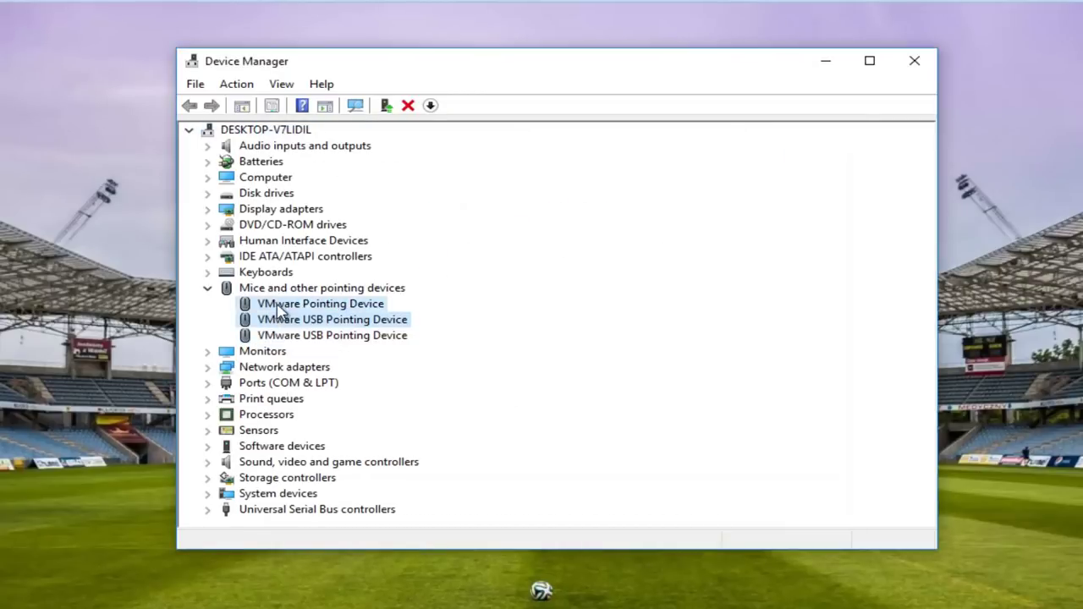
right_click(275, 306)
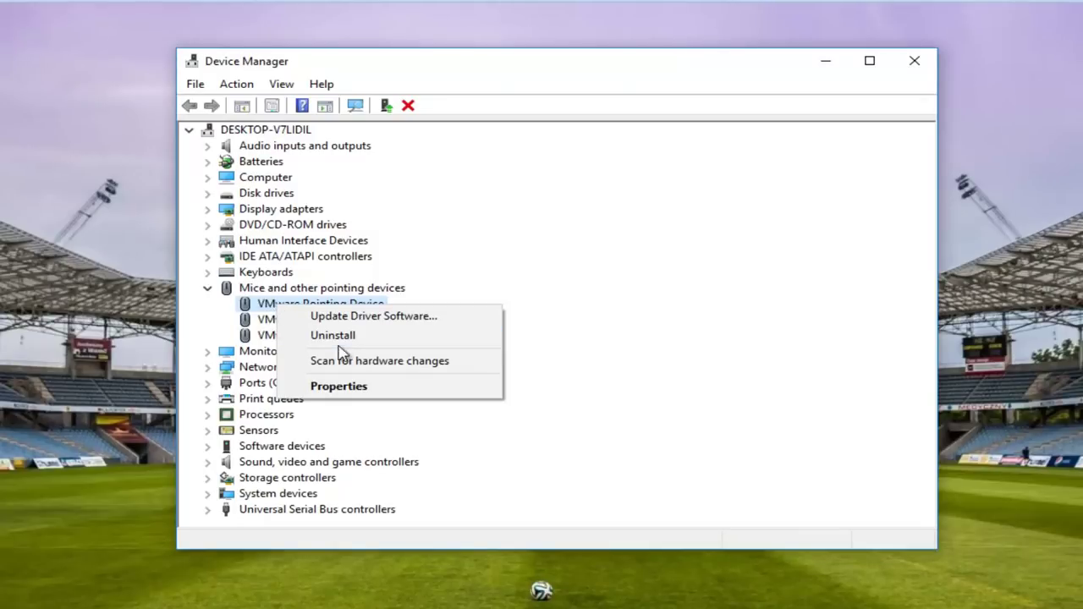
left_click(274, 320)
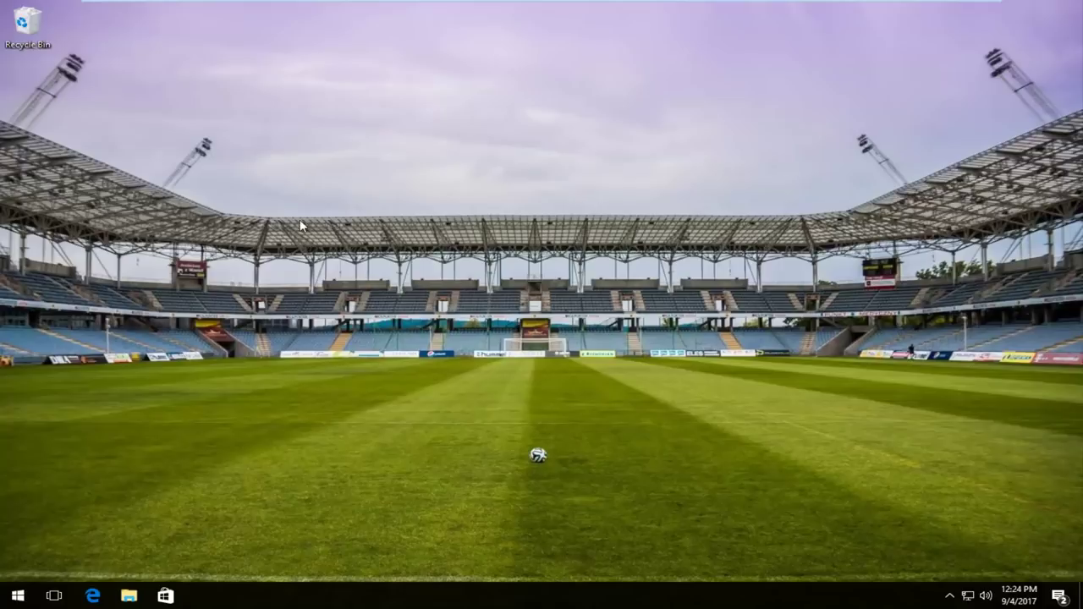
Launch Task Manager from the taskbar and browse its running processes list.
right_click(629, 600)
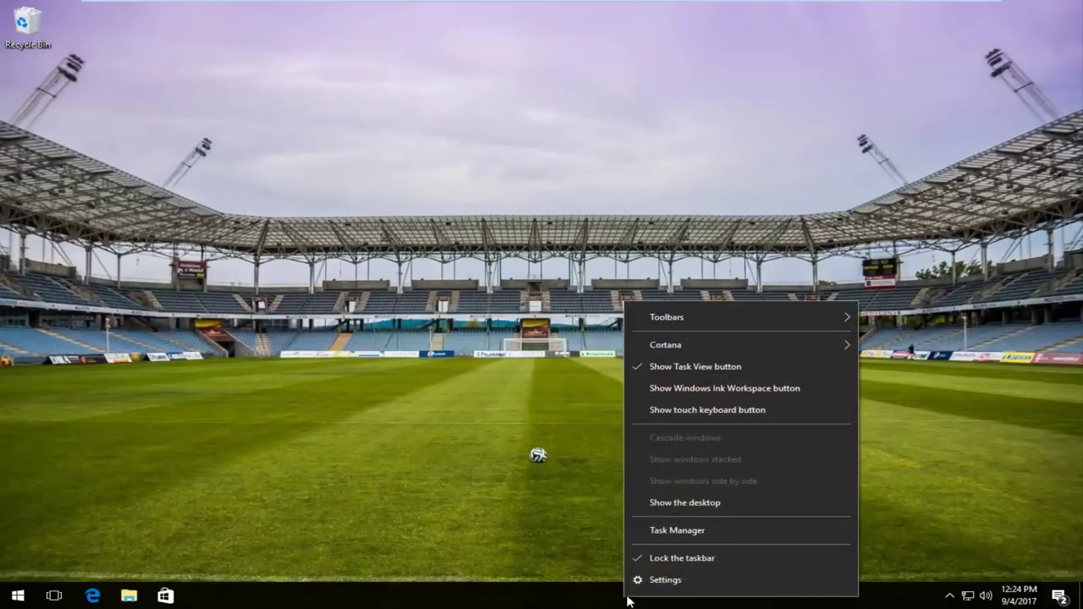
left_click(669, 531)
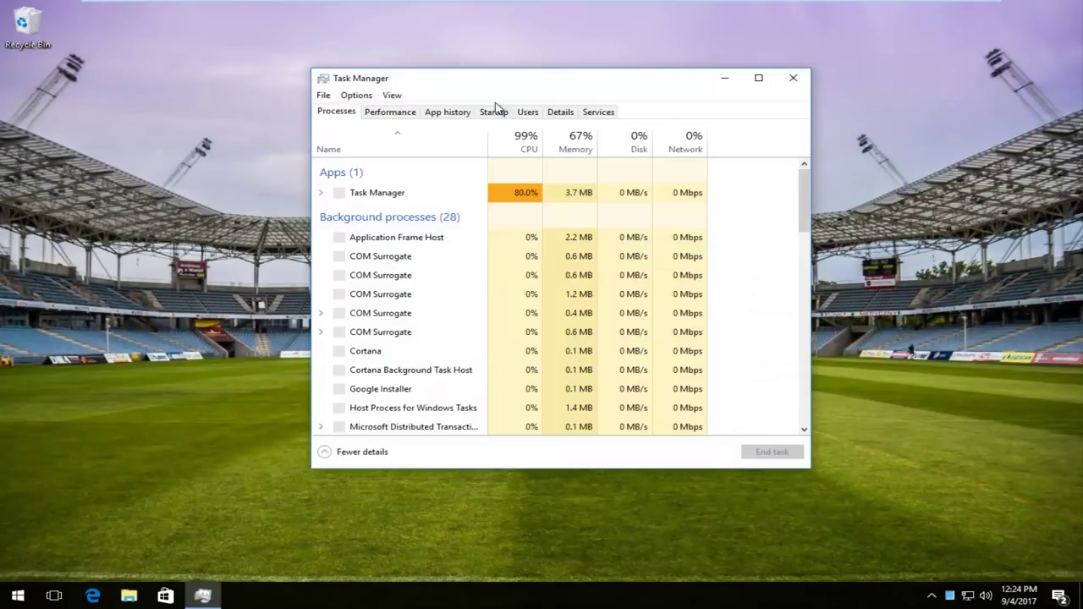
scroll(496, 286, "down", 2)
scroll(486, 285, "down", 3)
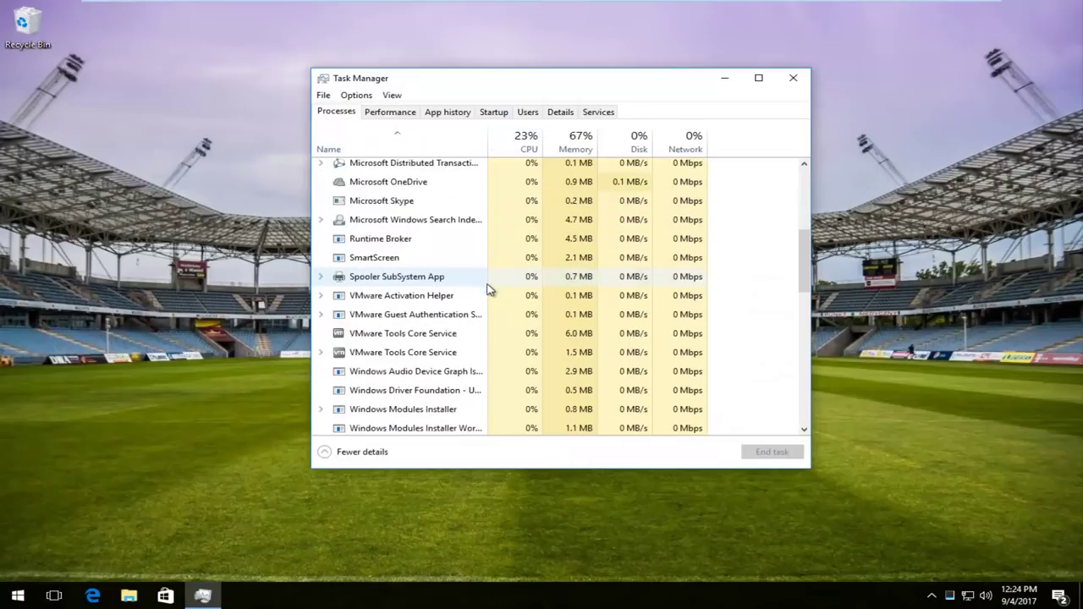
scroll(479, 286, "down", 2)
scroll(457, 285, "up", 2)
scroll(440, 284, "up", 2)
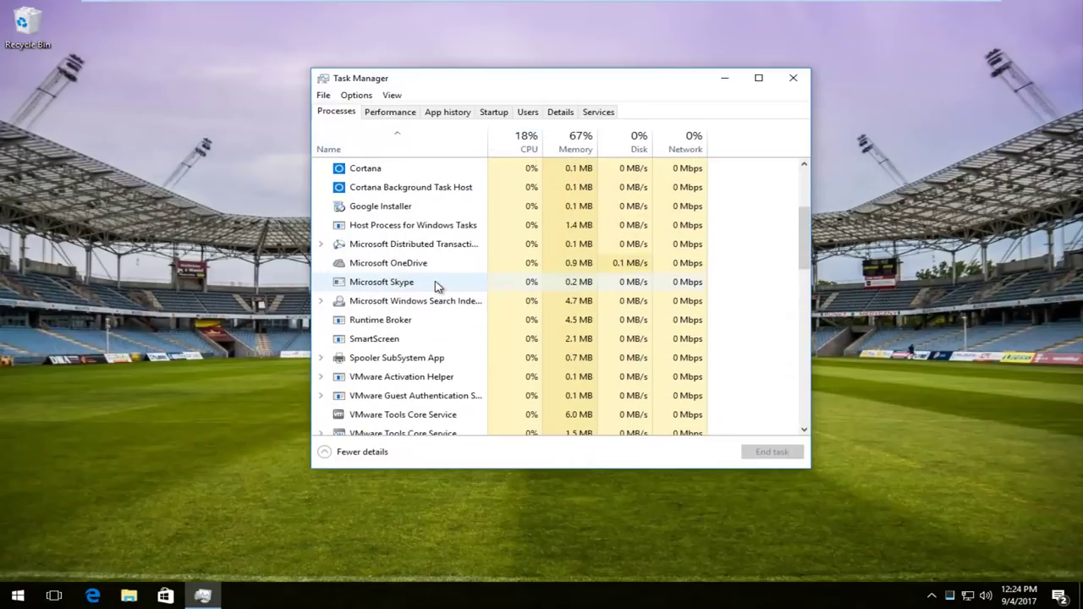
scroll(438, 279, "up", 2)
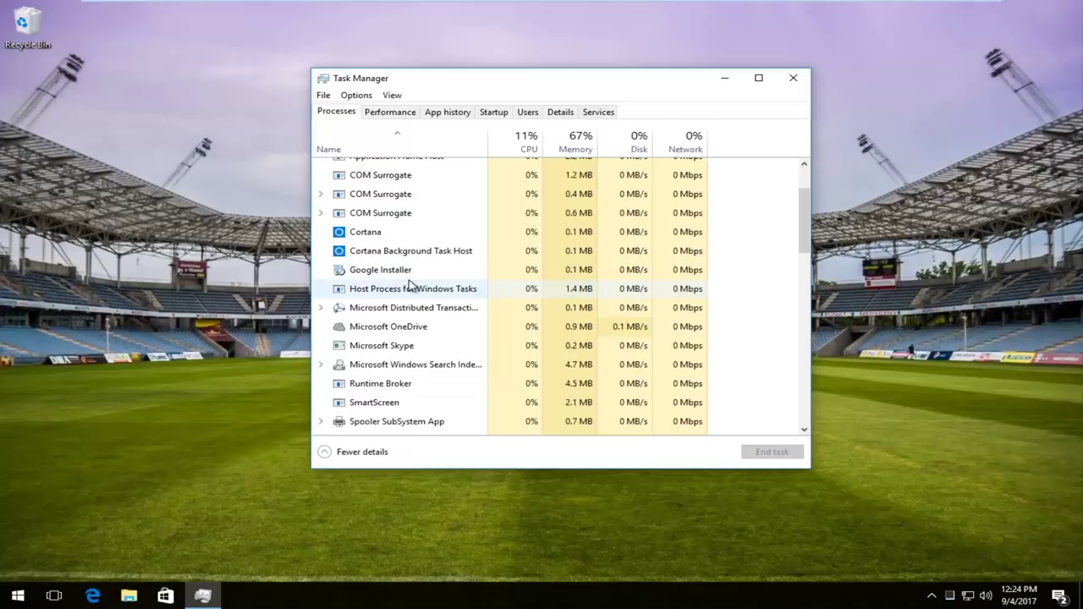
scroll(411, 285, "down", 1)
scroll(408, 285, "down", 2)
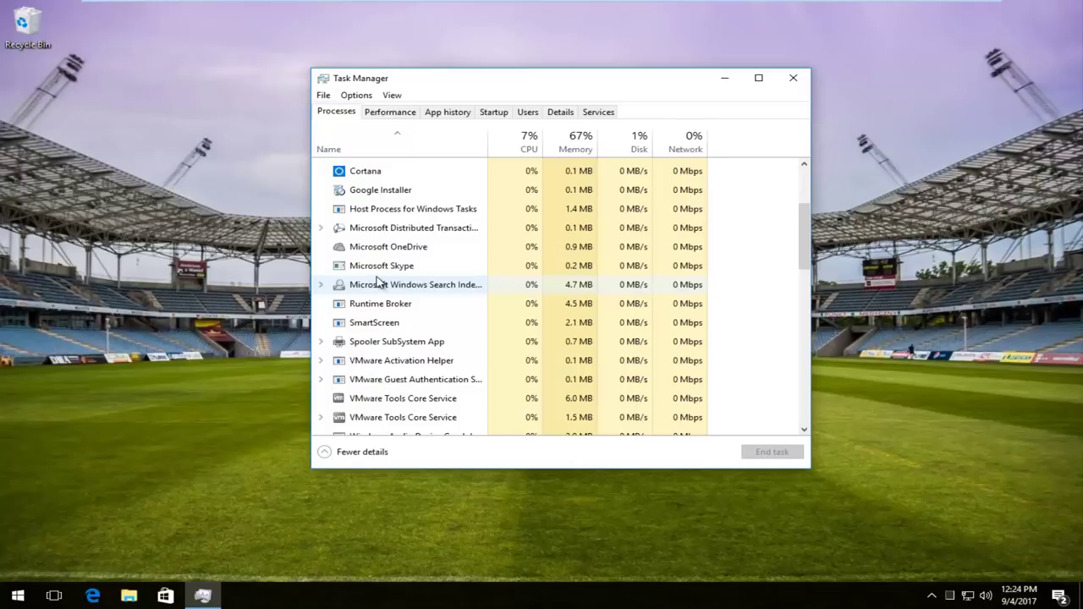
scroll(381, 228, "down", 1)
scroll(380, 303, "down", 2)
scroll(380, 320, "up", 2)
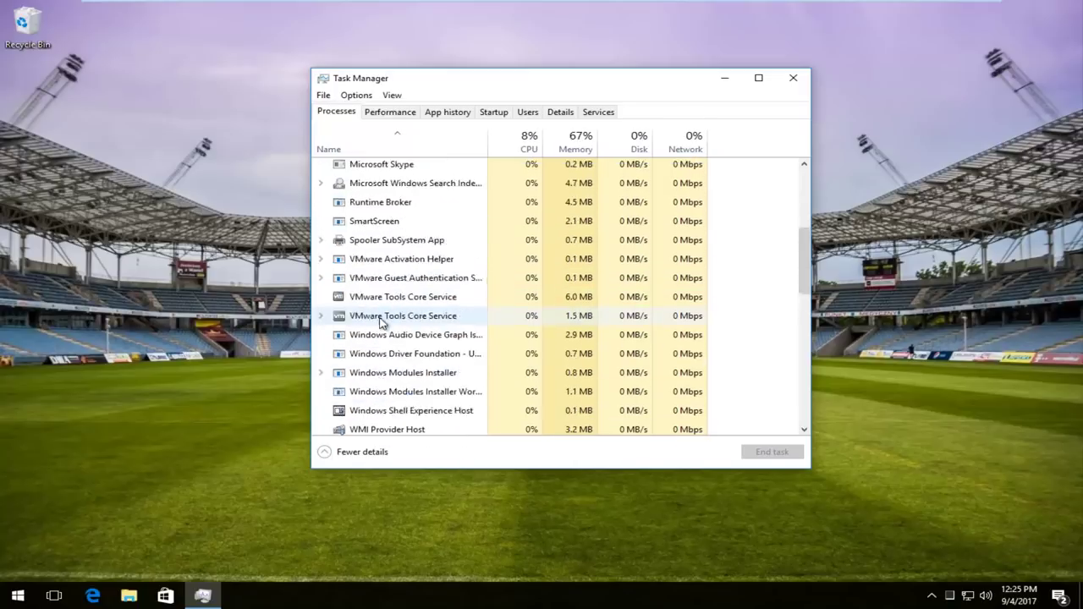
scroll(381, 321, "up", 2)
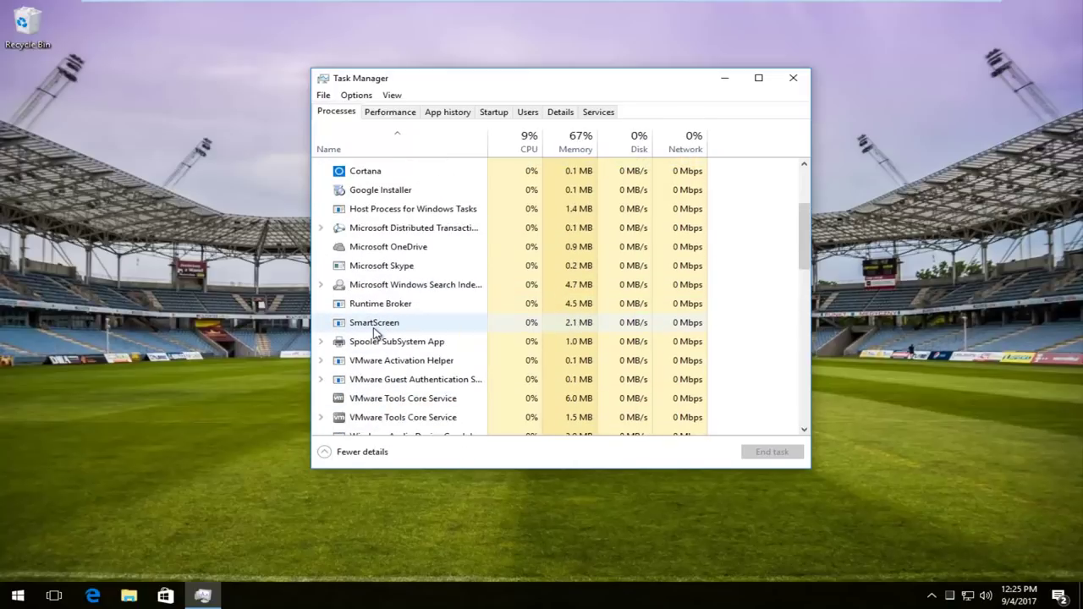
View the Spooler SubSystem App's file properties, then dismiss them.
right_click(368, 343)
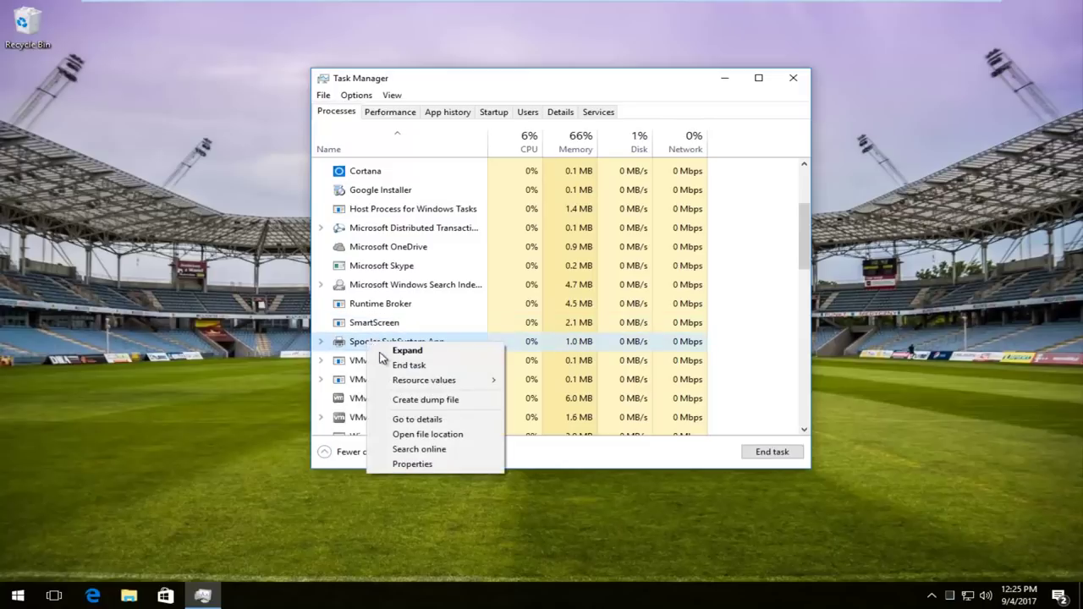
left_click(405, 465)
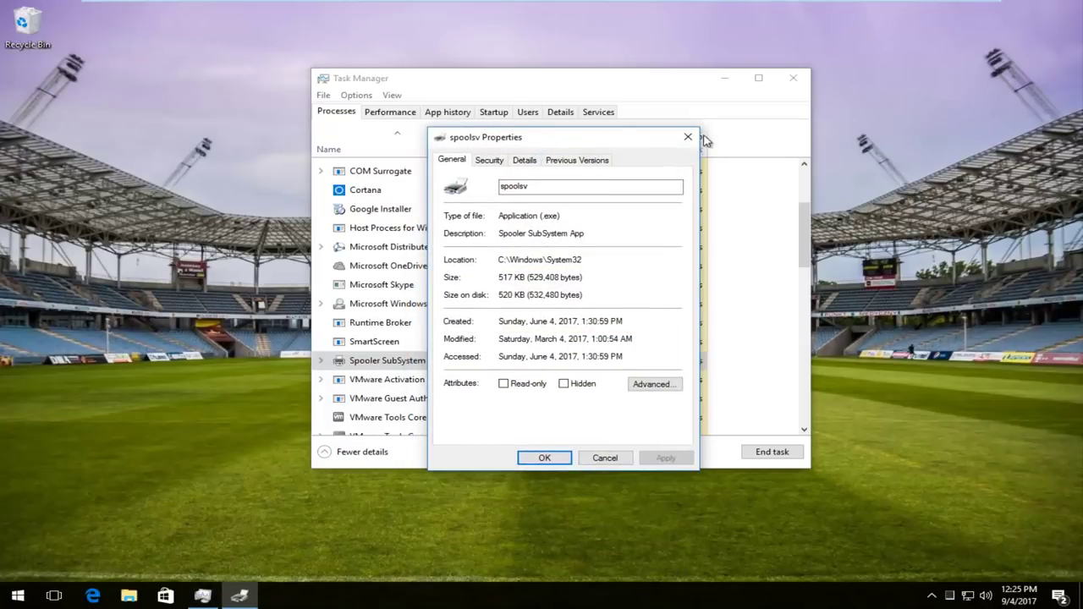
left_click(676, 200)
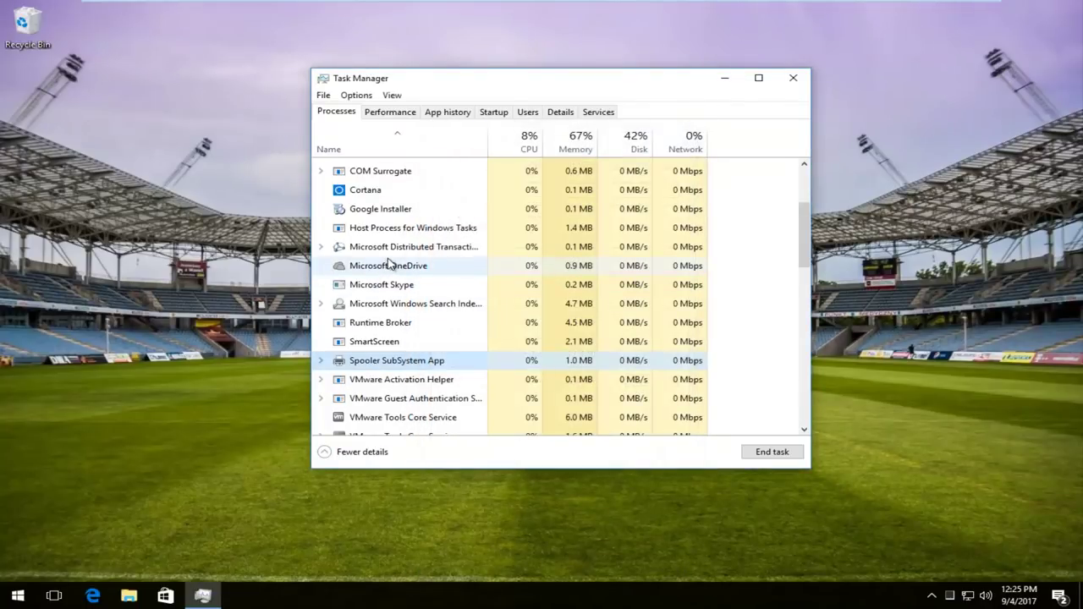
Enable Windows 8 compatibility mode for Microsoft Skype's SkypeHost file and confirm with OK.
right_click(373, 284)
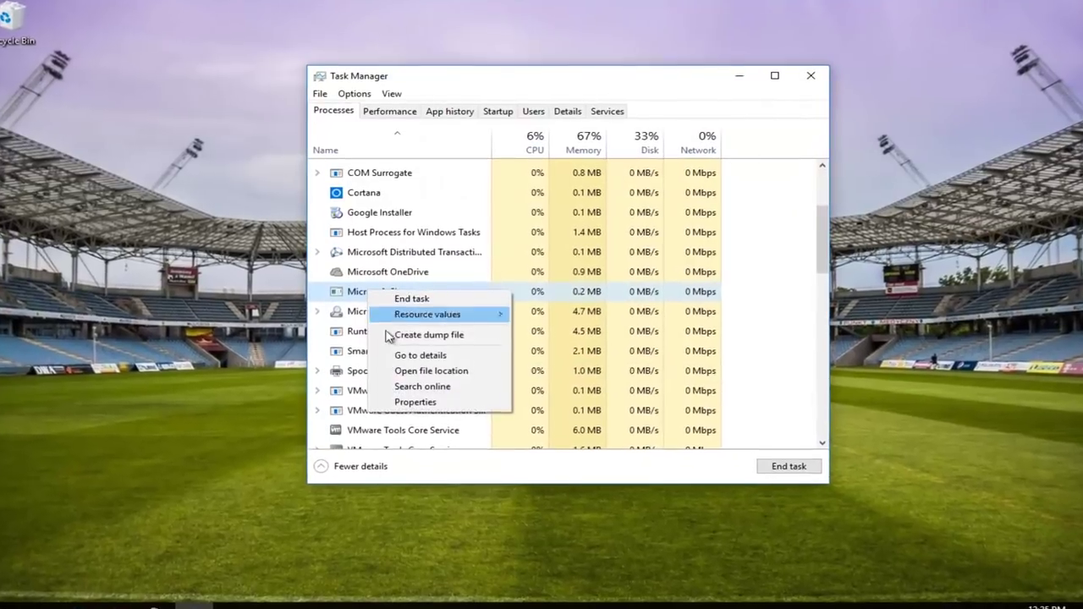
left_click(415, 402)
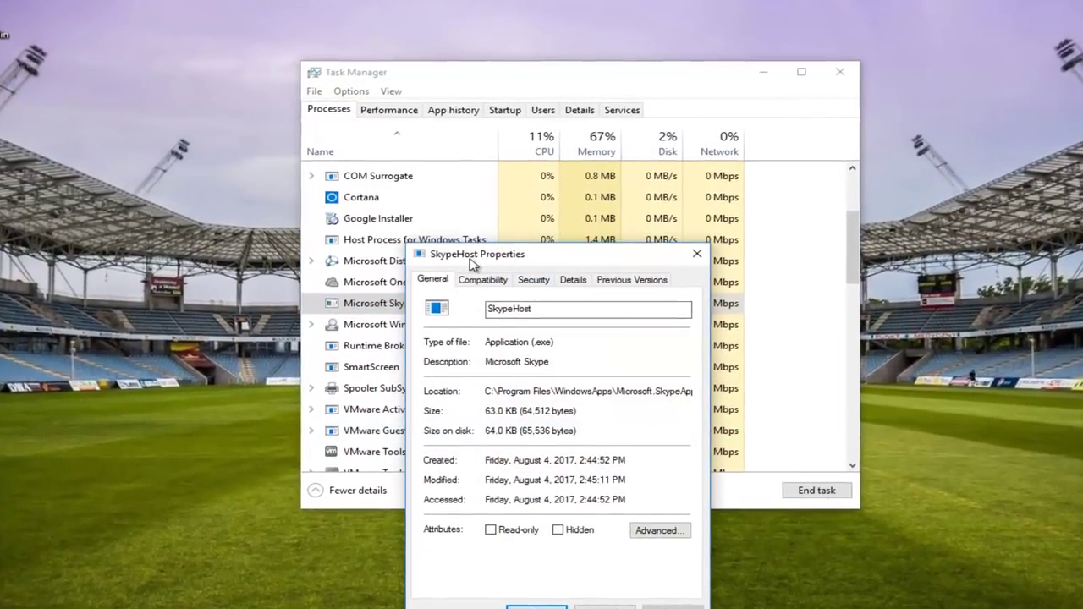
left_click_drag(472, 258, 499, 110)
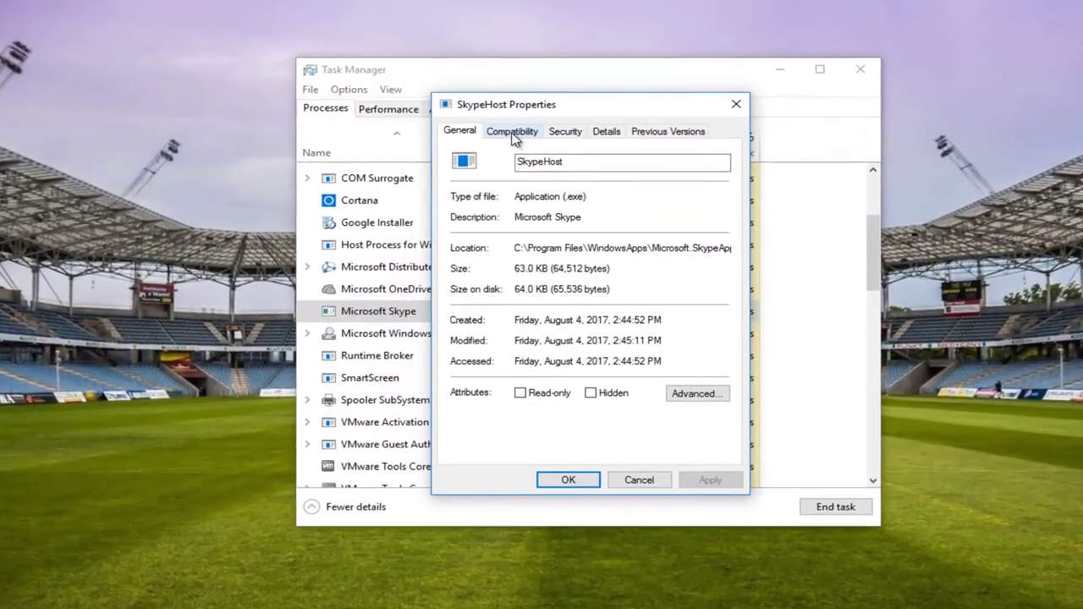
left_click(506, 134)
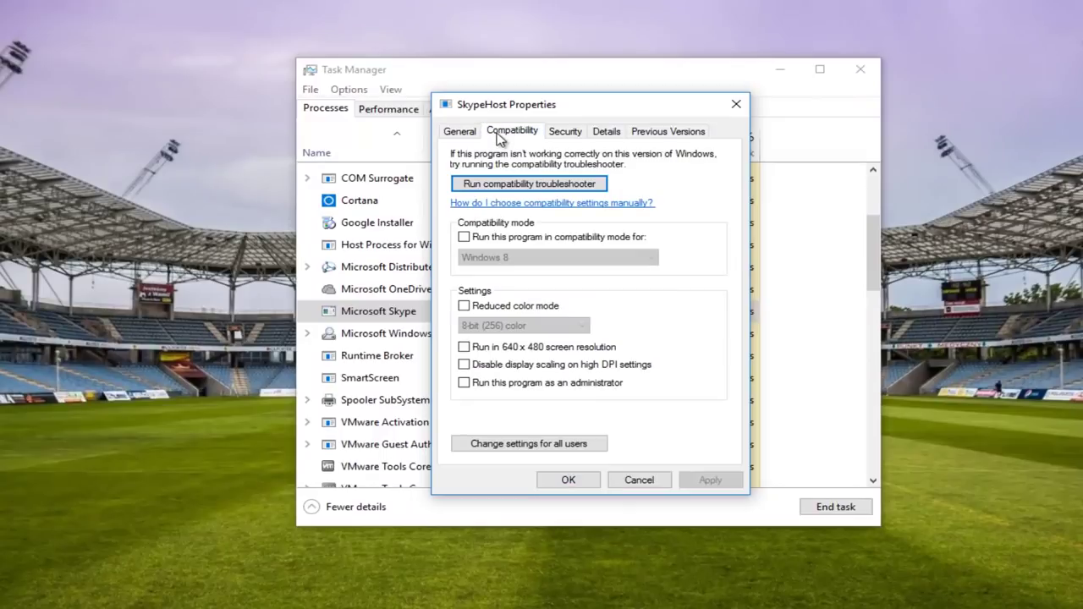
left_click(494, 240)
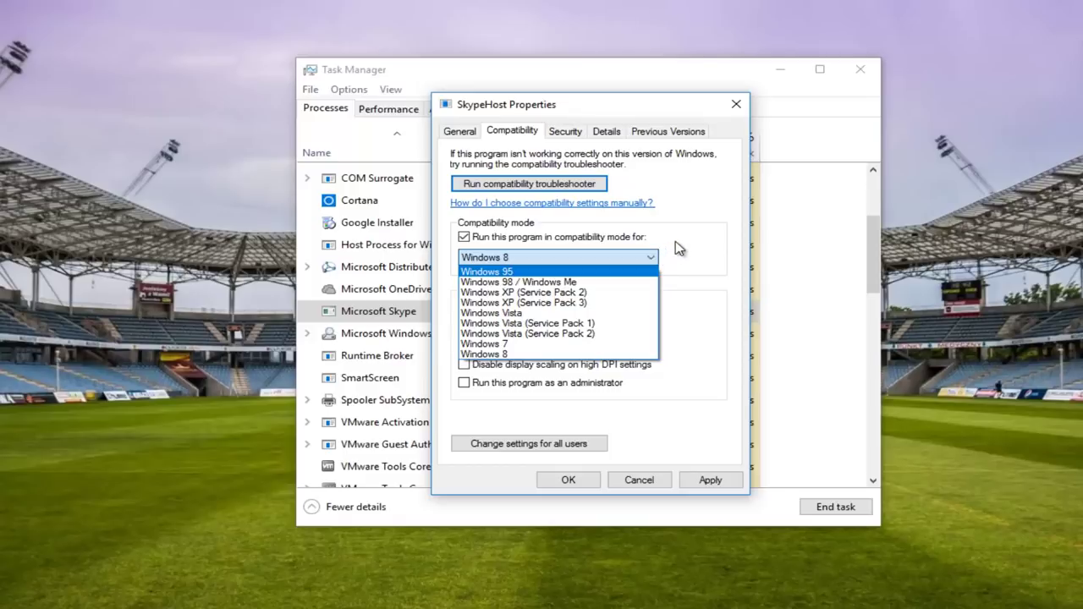
left_click(682, 247)
left_click(736, 104)
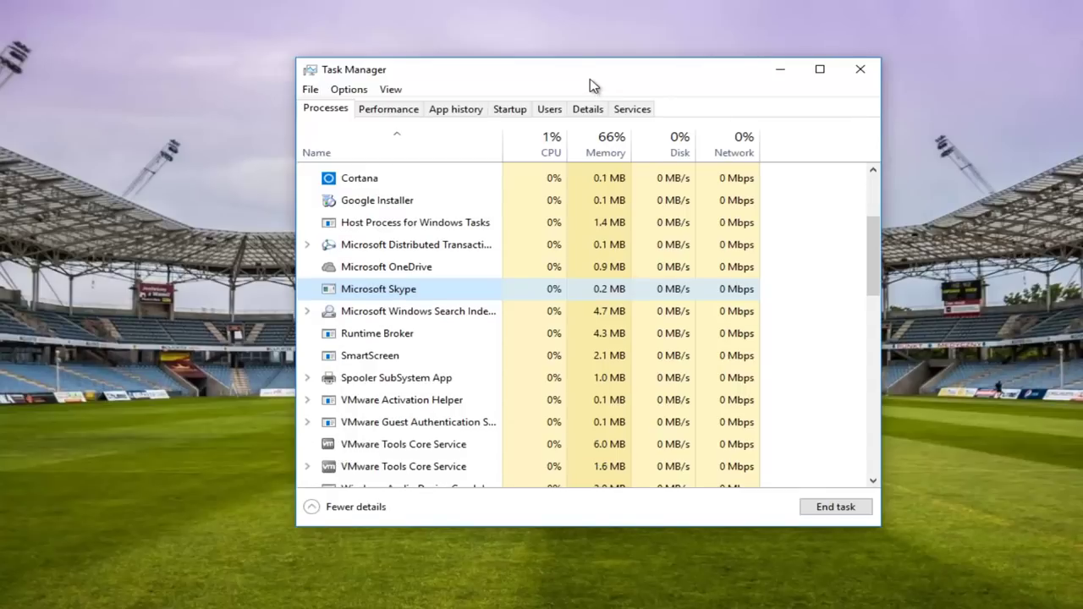
Scroll down to the Windows processes group showing Desktop Window Manager and Service Host.
scroll(437, 347, "down", 3)
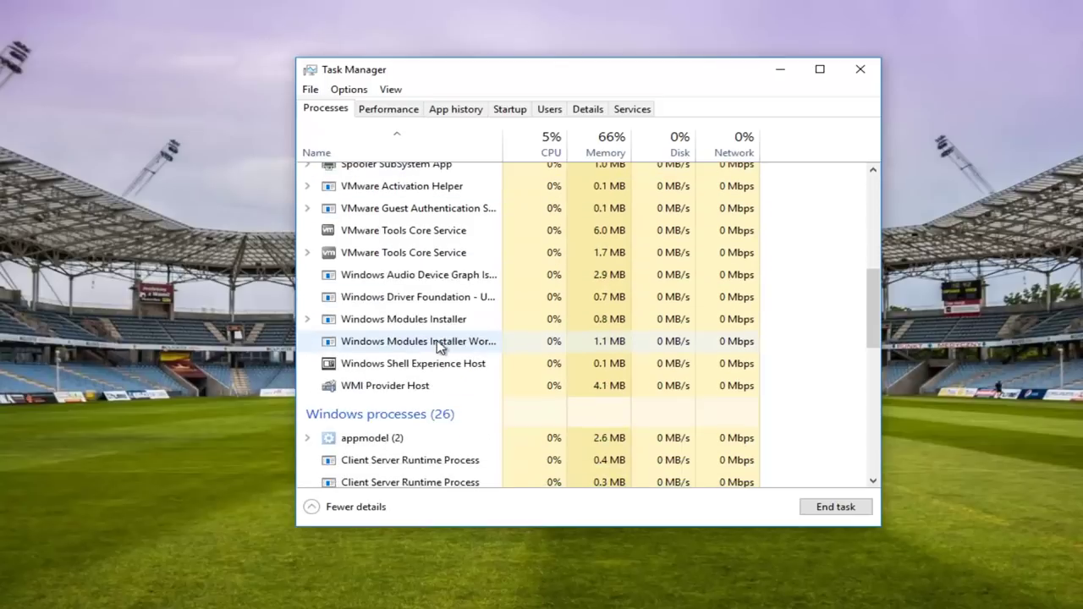
scroll(438, 347, "down", 2)
scroll(450, 356, "down", 2)
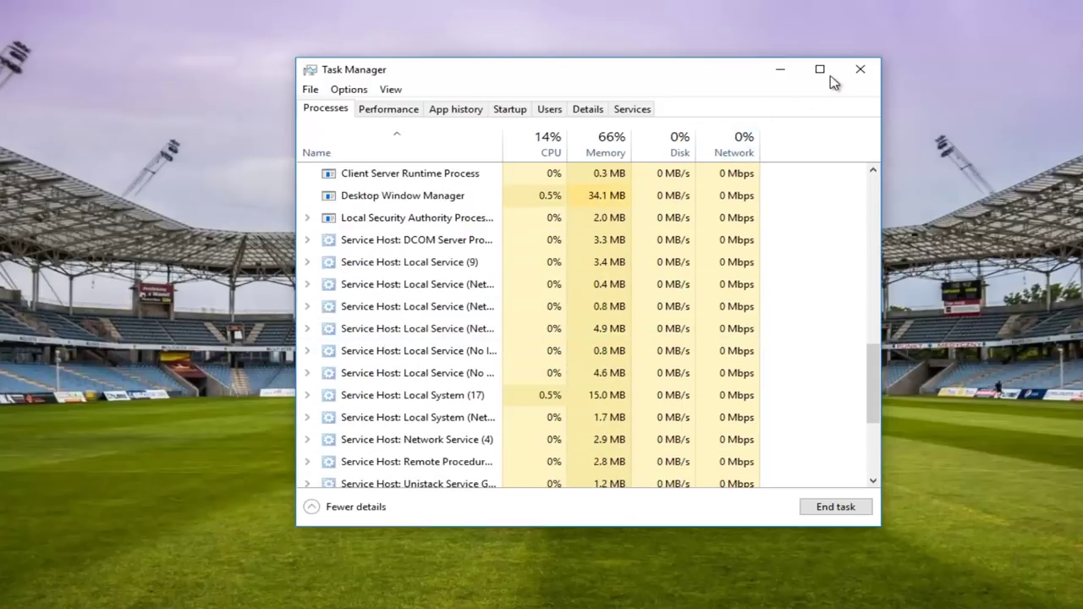